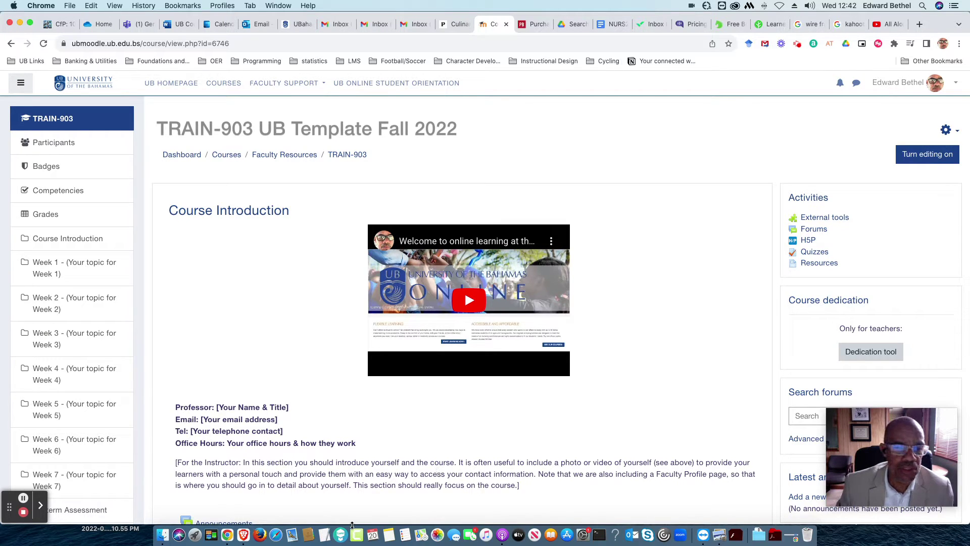
scroll(106, 367, down, 3)
scroll(106, 367, down, 2)
scroll(105, 366, up, 1)
scroll(105, 368, up, 4)
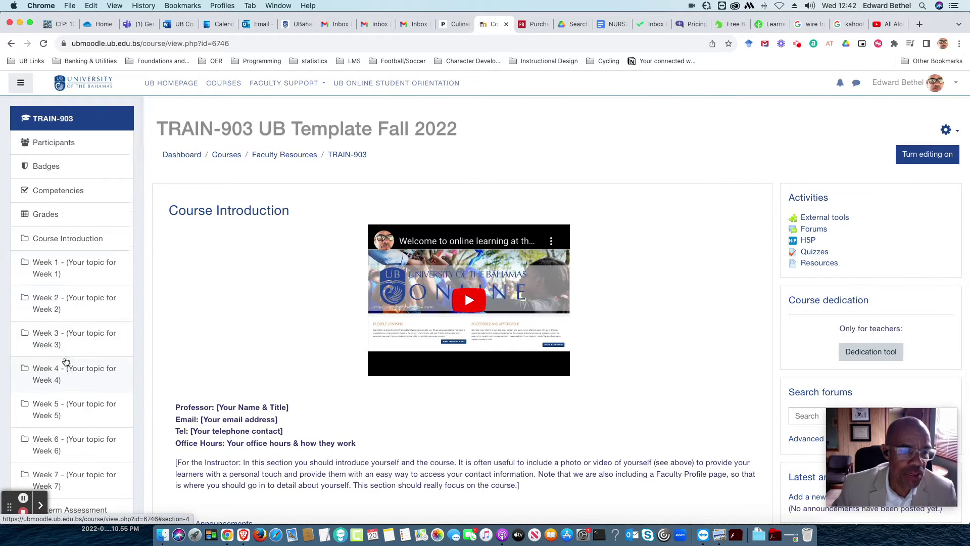
scroll(65, 362, down, 3)
scroll(66, 363, down, 3)
scroll(67, 364, down, 3)
scroll(67, 365, down, 3)
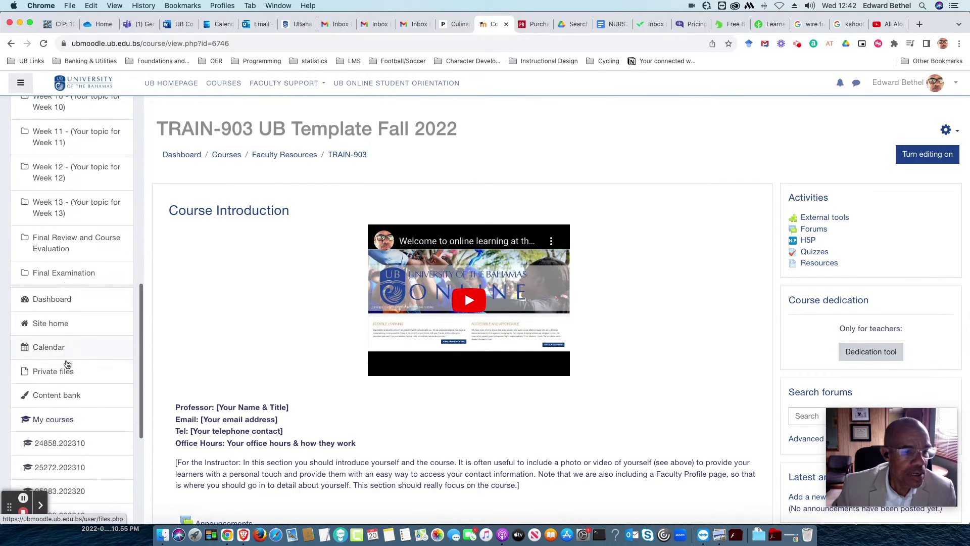
Step: Open the Content bank for the TRAIN-903 course from the navigation drawer
click(62, 397)
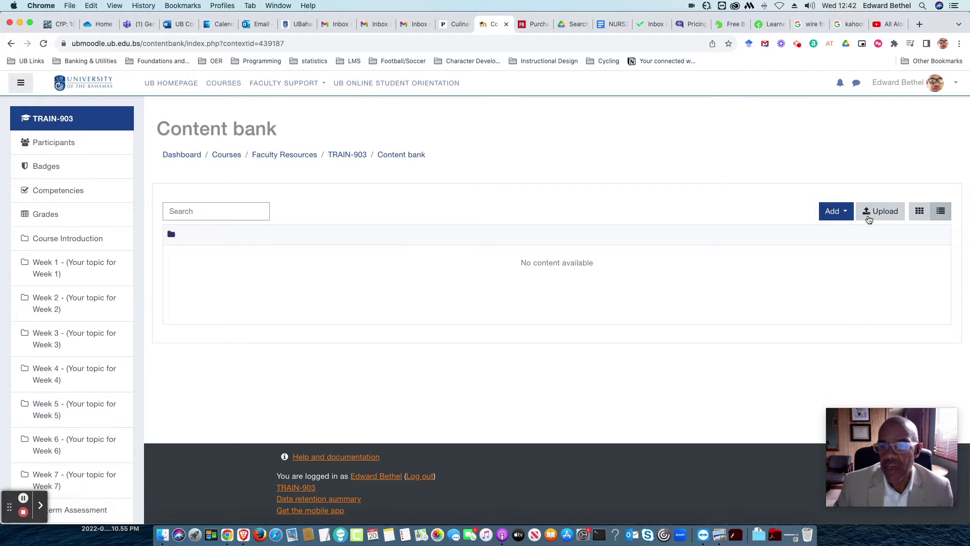
Step: Choose Question Set from the content bank's Add list of H5P types
click(843, 215)
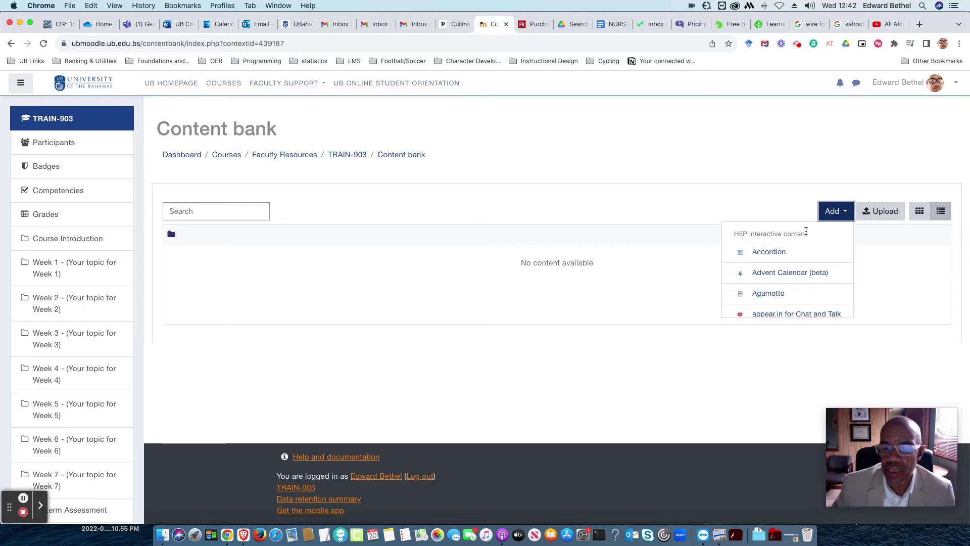
scroll(793, 265, down, 3)
scroll(794, 265, down, 2)
scroll(794, 265, down, 2)
scroll(794, 266, down, 2)
scroll(794, 265, down, 2)
scroll(794, 265, down, 2)
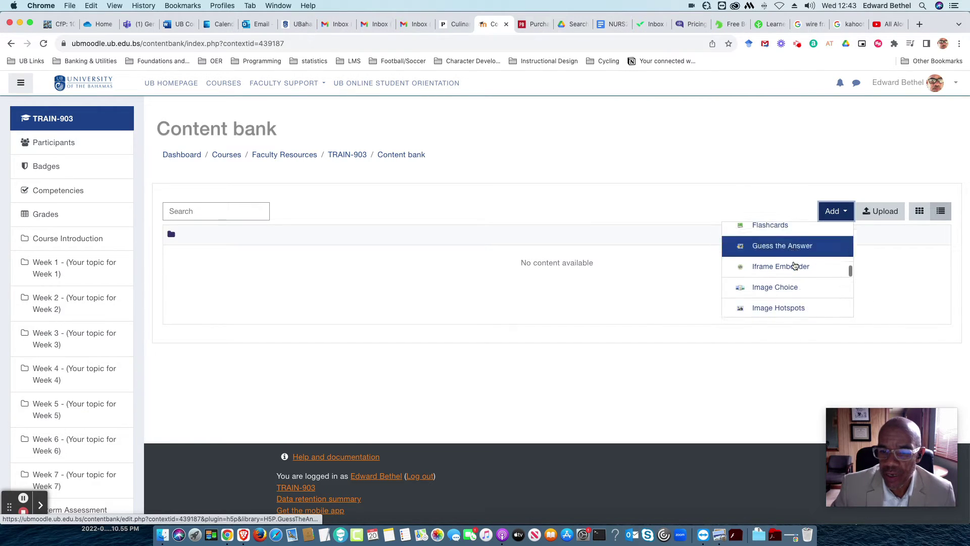
scroll(794, 266, down, 3)
scroll(794, 265, down, 1)
scroll(795, 266, down, 3)
scroll(794, 265, down, 1)
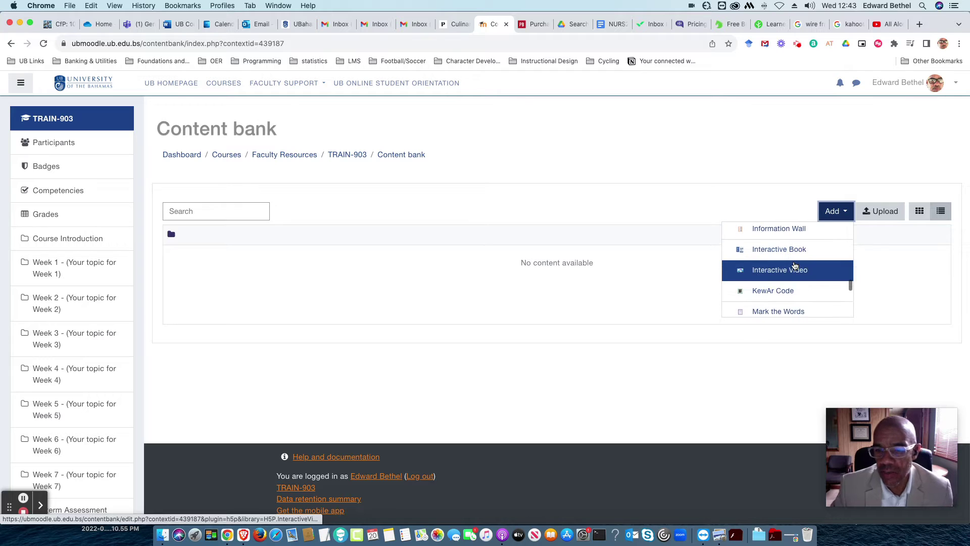
scroll(794, 266, down, 3)
scroll(794, 265, down, 1)
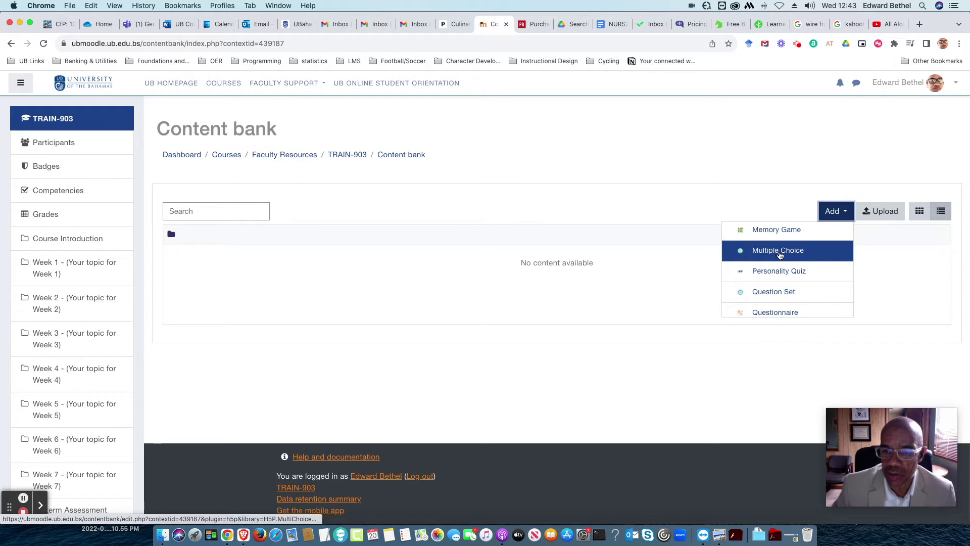
scroll(789, 275, down, 1)
scroll(789, 275, down, 3)
scroll(788, 275, down, 2)
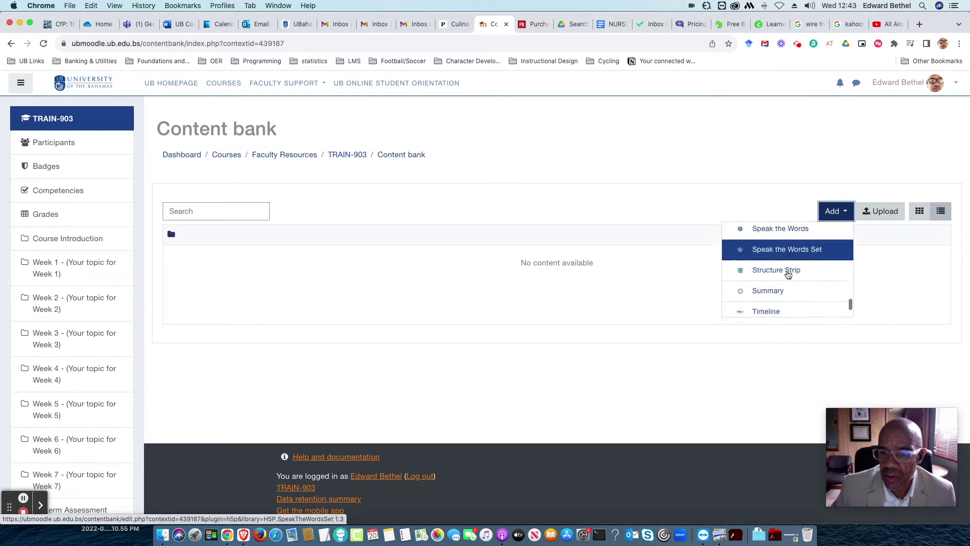
scroll(788, 275, down, 3)
scroll(789, 275, up, 1)
scroll(789, 274, up, 2)
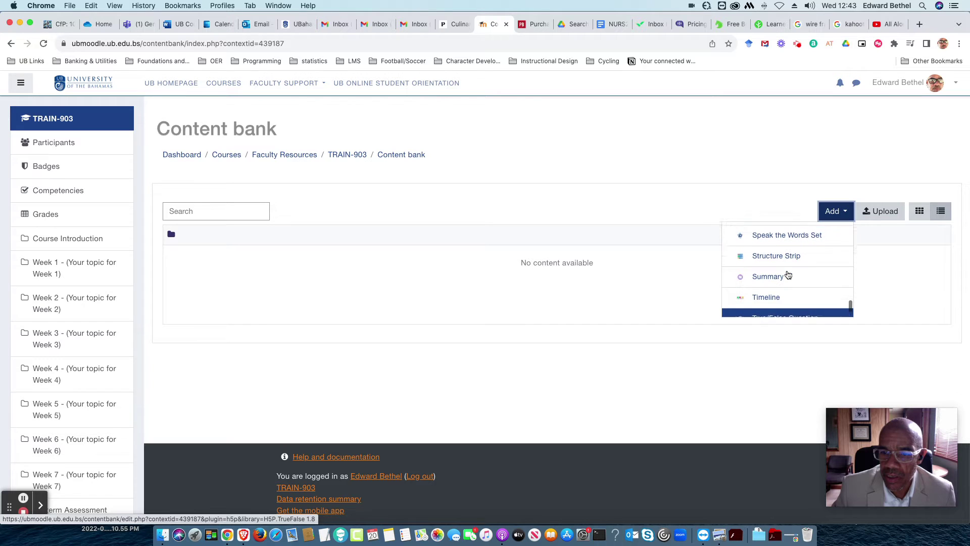
scroll(788, 275, down, 2)
scroll(788, 275, up, 2)
scroll(790, 272, up, 2)
scroll(792, 271, up, 2)
scroll(791, 266, up, 1)
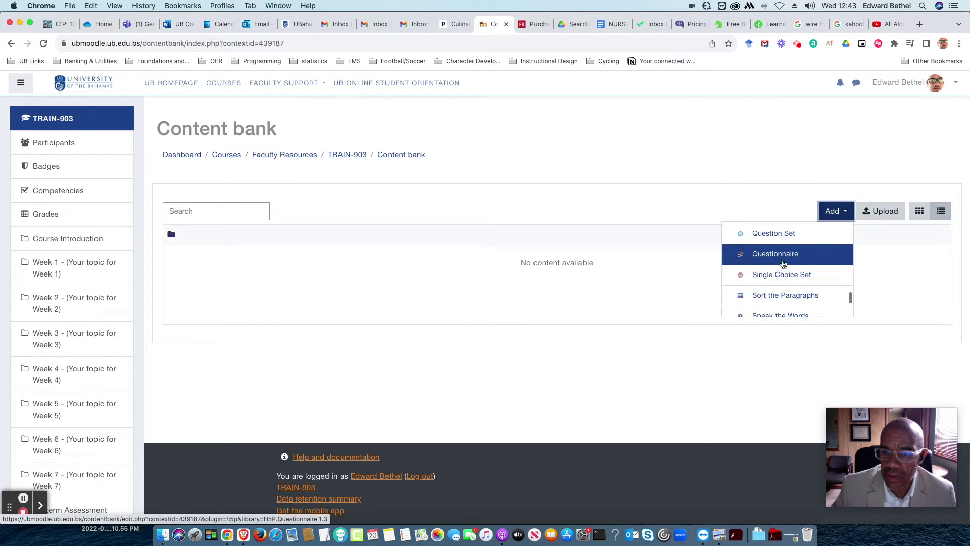
click(775, 234)
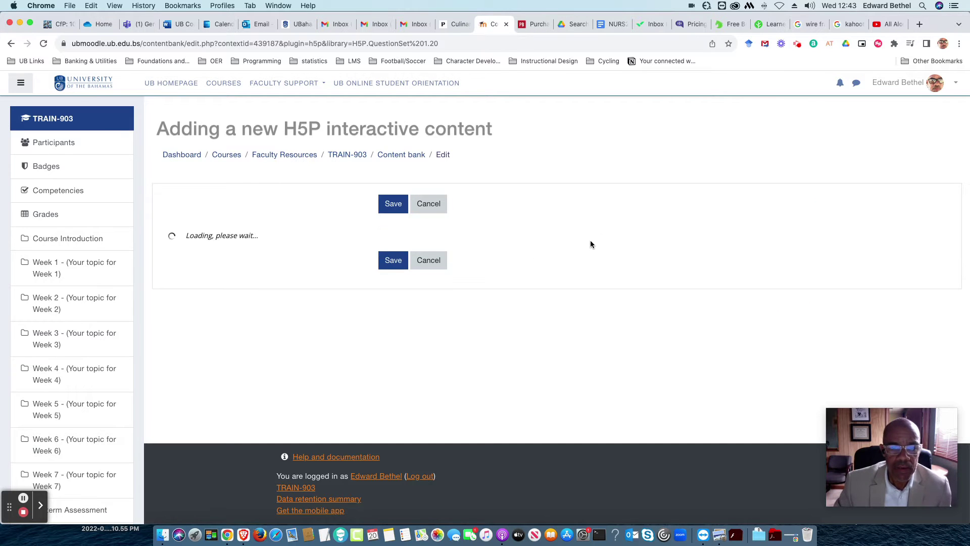
Step: Enter 'Test h5p Question Set' as the title, correcting a stray lowercase s
click(225, 311)
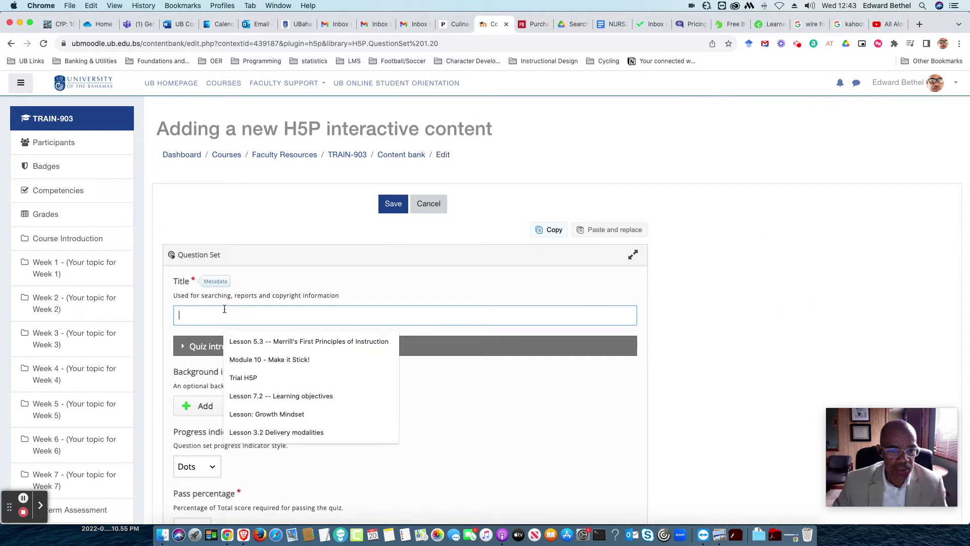
text(Test )
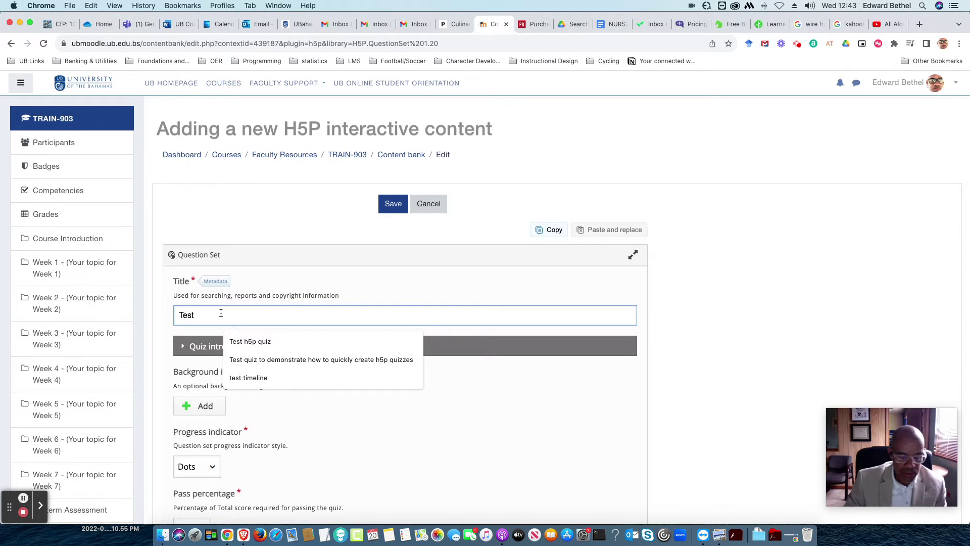
text(h)
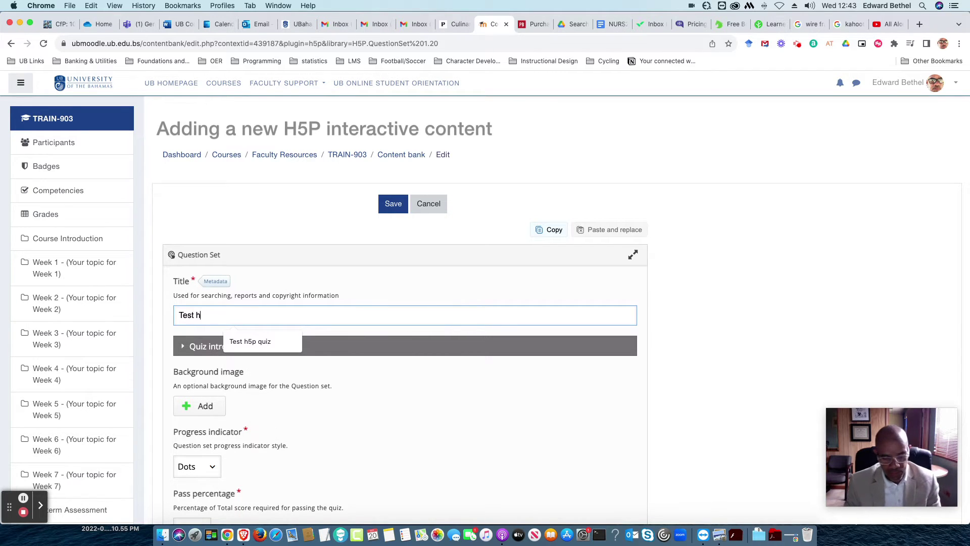
text(5p )
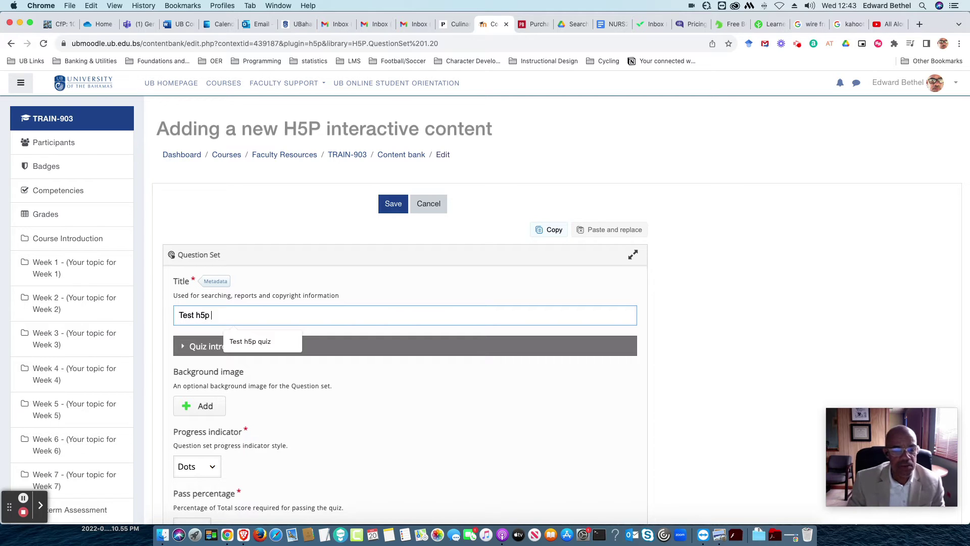
text(Question s)
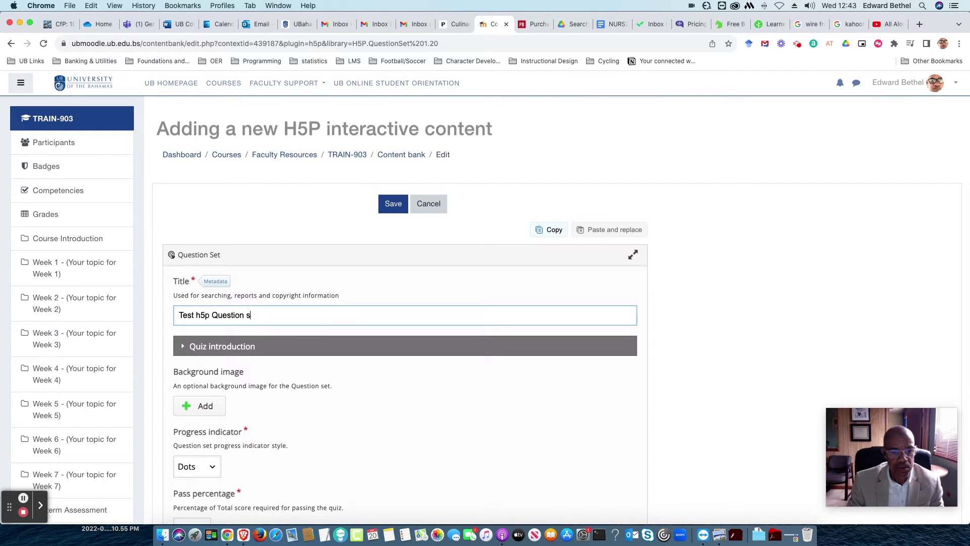
text(et)
key(BackSpace)
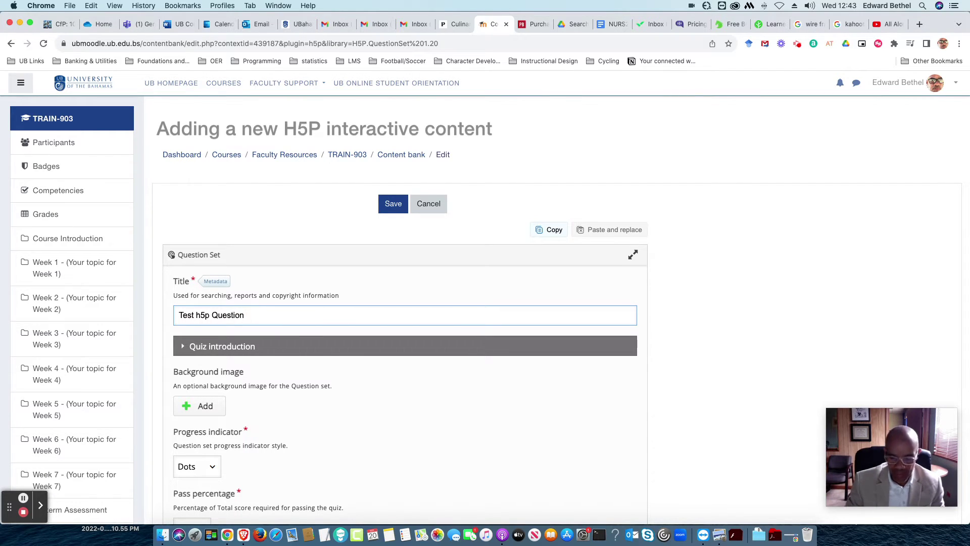
text(Set)
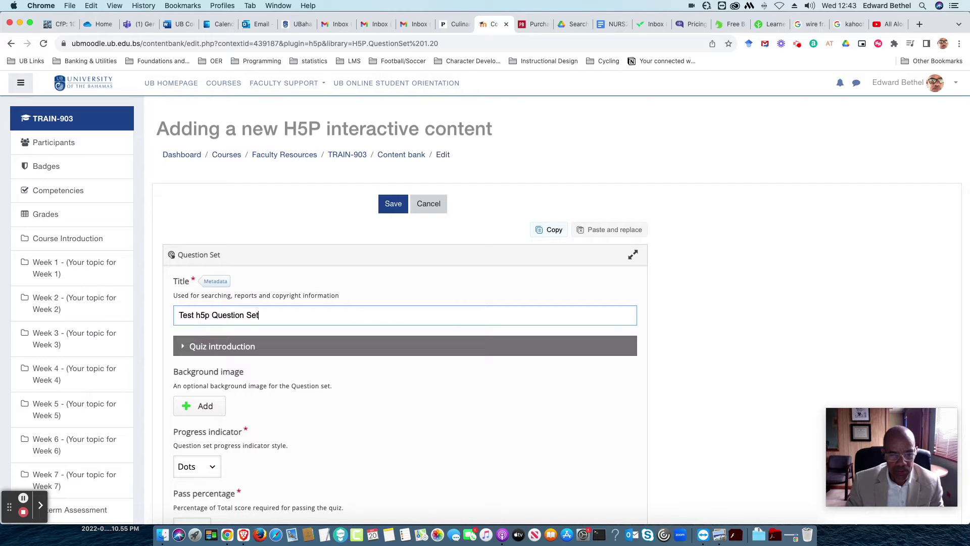
scroll(364, 278, down, 2)
scroll(365, 277, down, 3)
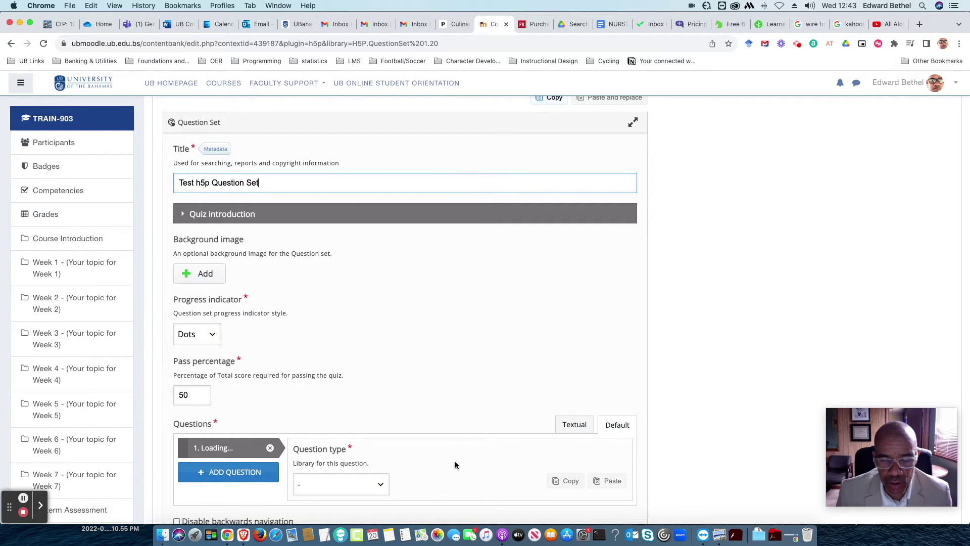
Step: Switch the Questions section to Textual mode and delete all sample question text
click(574, 426)
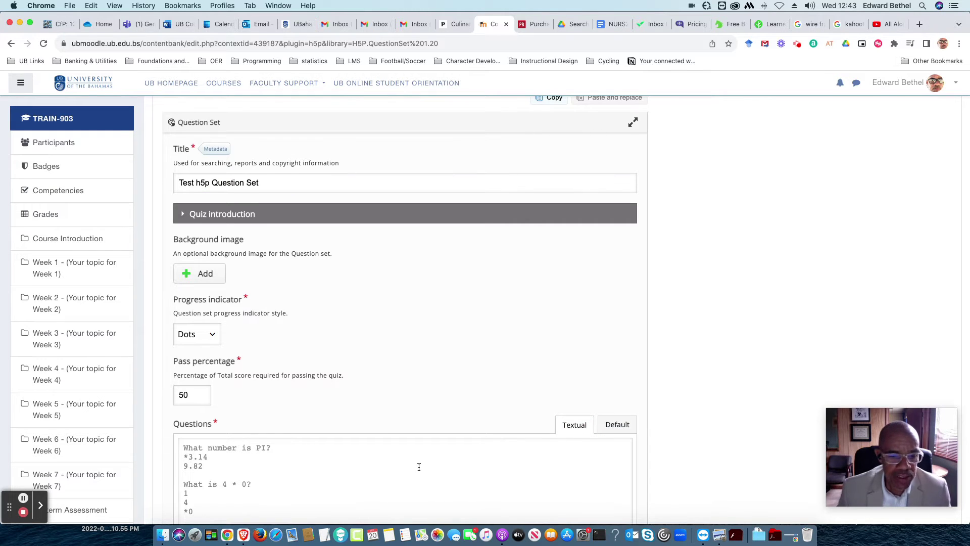
scroll(429, 464, down, 2)
scroll(419, 468, down, 2)
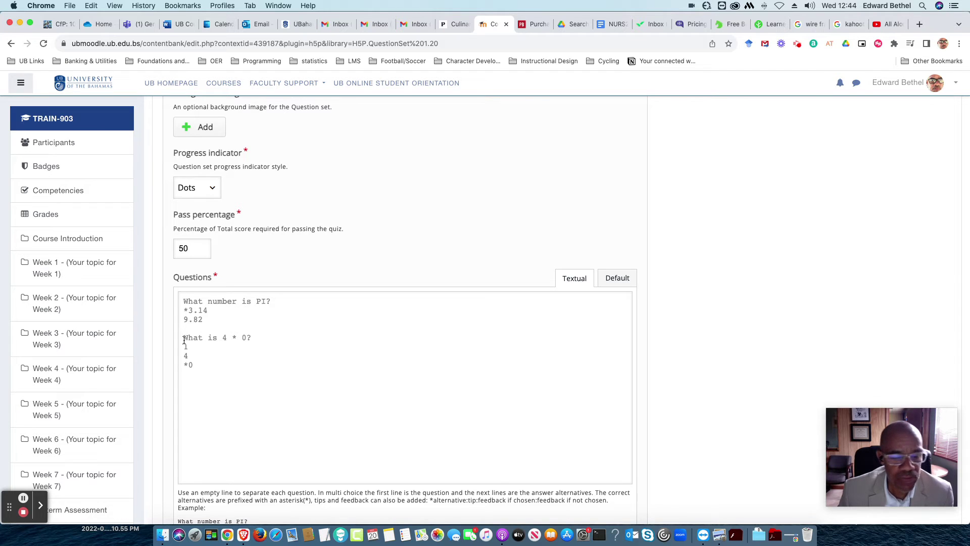
click(182, 300)
key(super+a)
key(BackSpace)
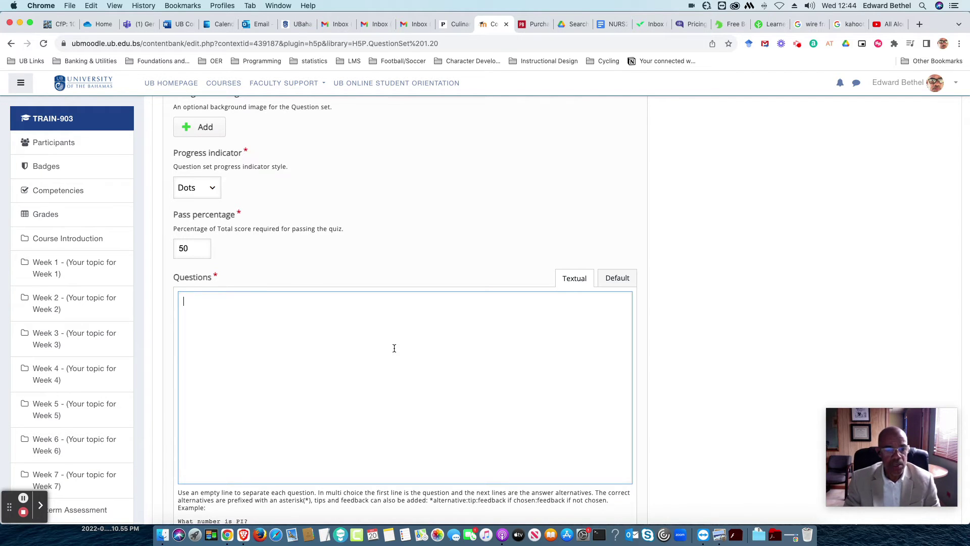
text(What is thesqur)
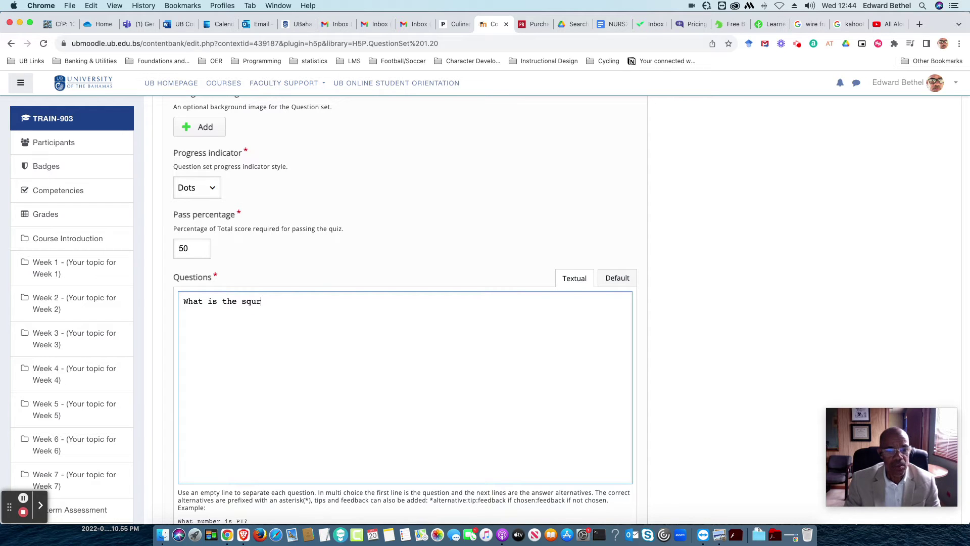
text(e)
text(re roo)
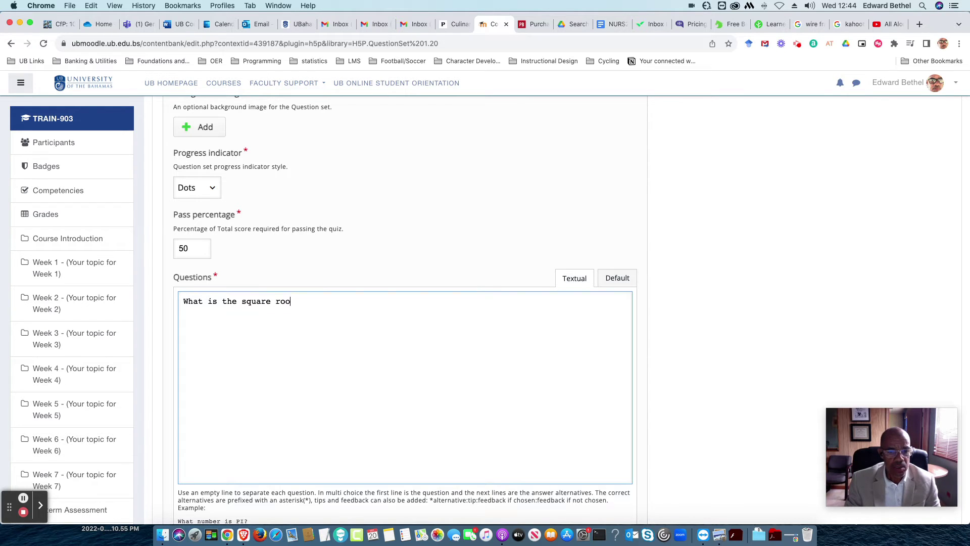
text(t of)
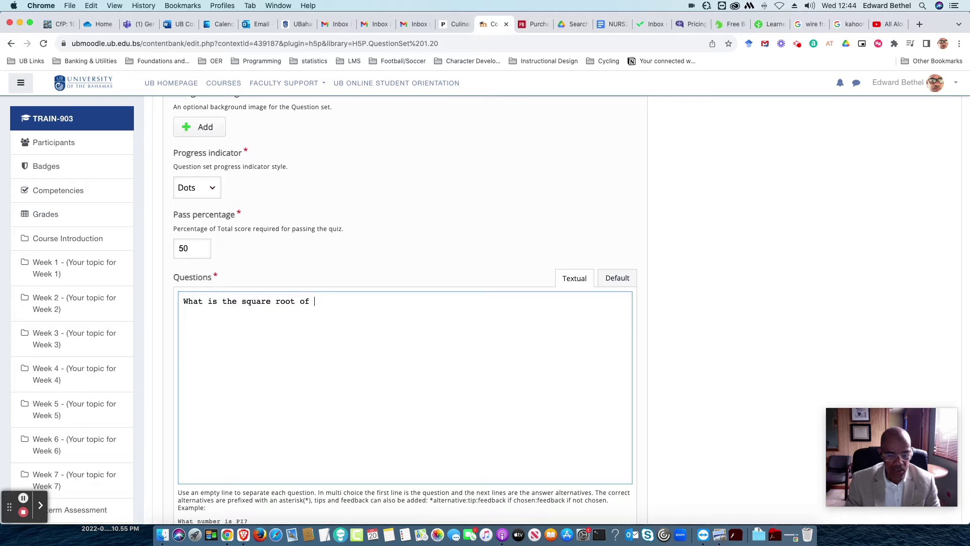
text( 64)
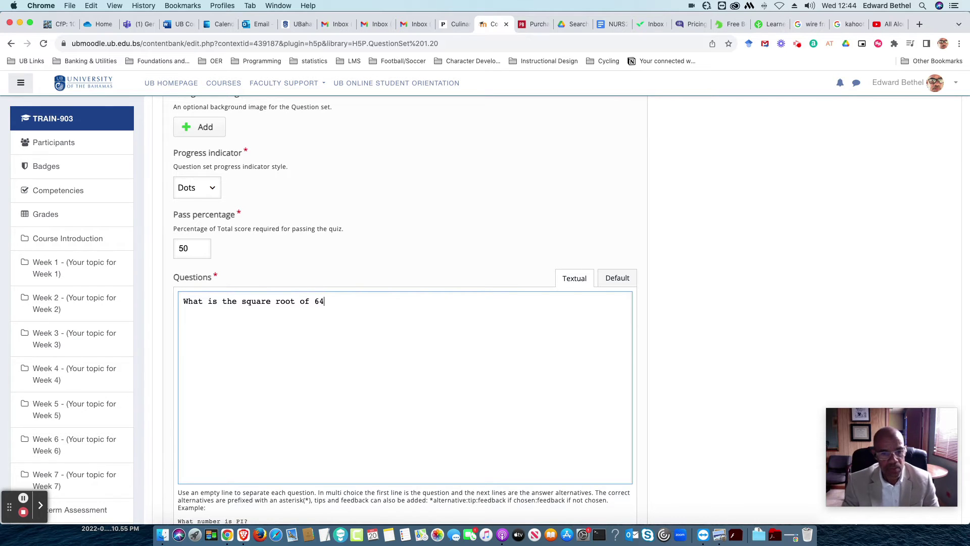
text(?)
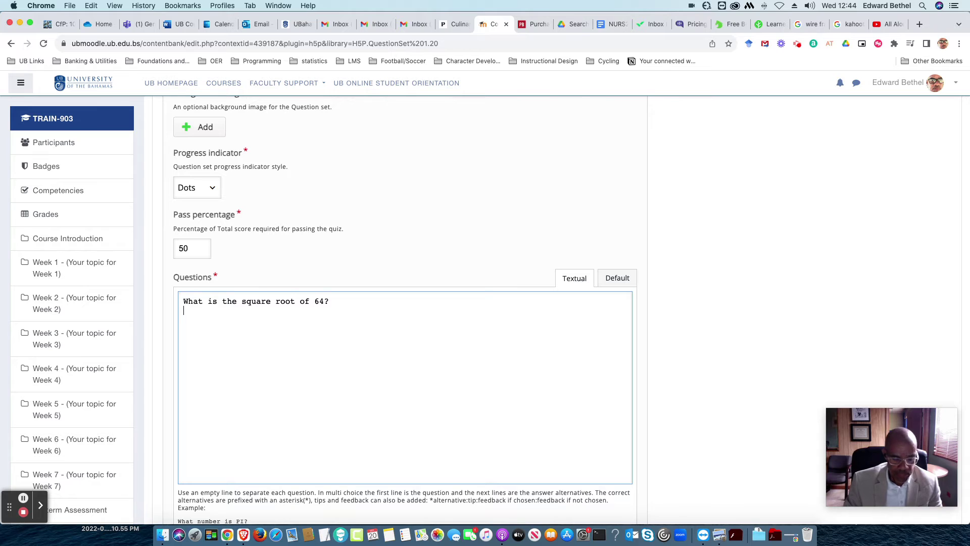
Step: Finish the first question's answers (8 correct), then add the Bahamas question: 500, *700, 50, 70
key(Return)
text(2 )
text(4)
key(Return)
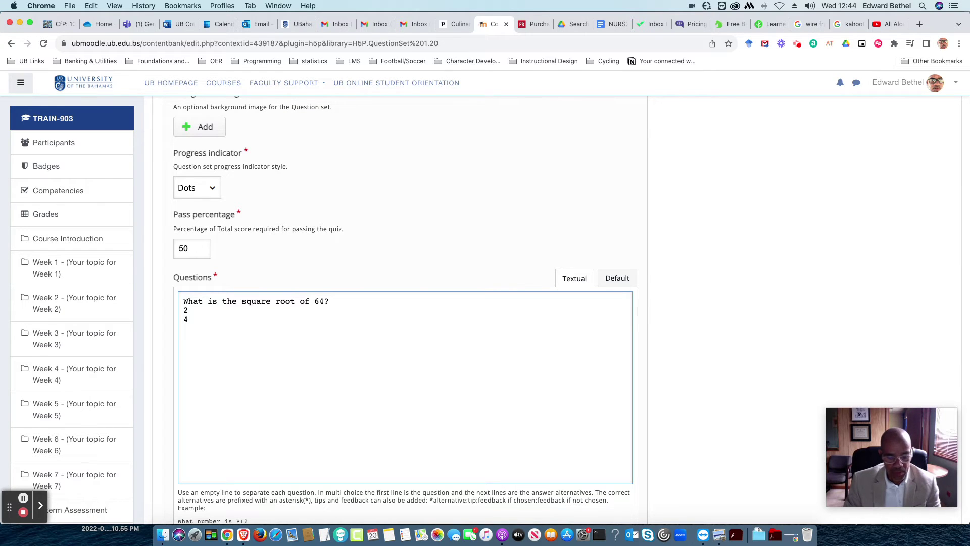
text(6)
key(Return)
text(8)
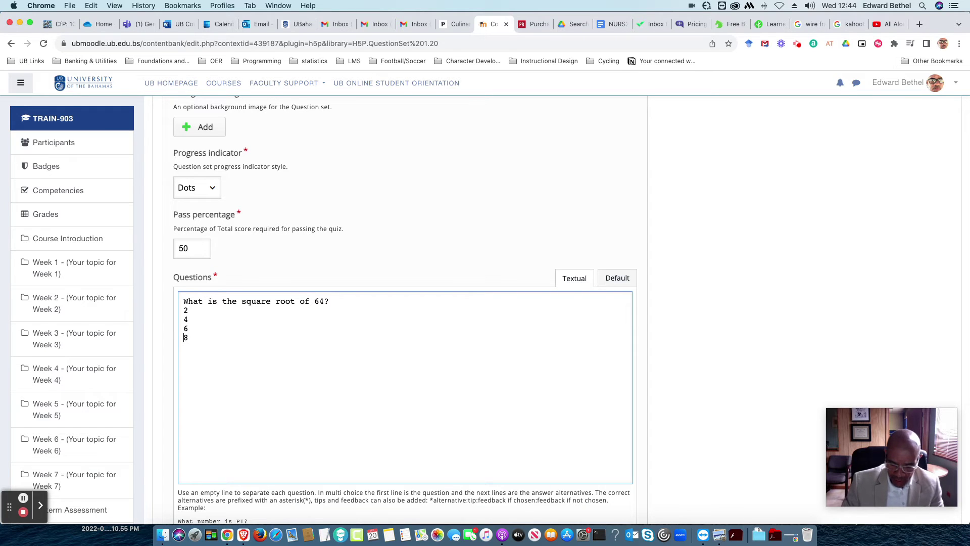
text(*)
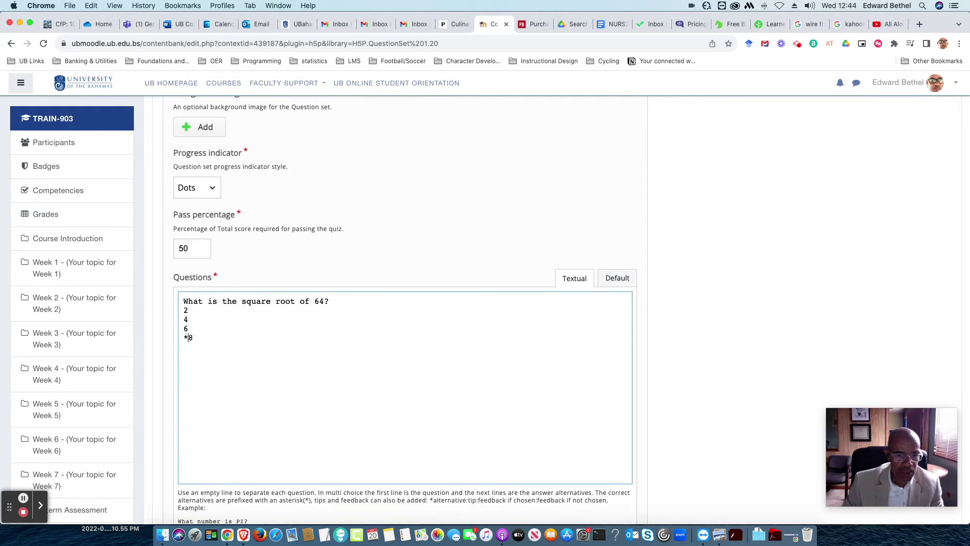
key(Return)
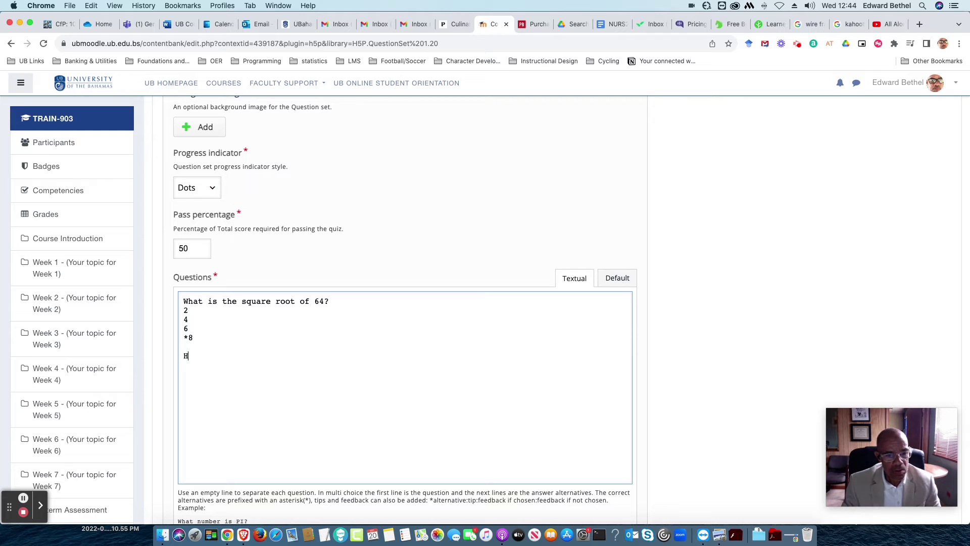
key(Return)
text(Ho)
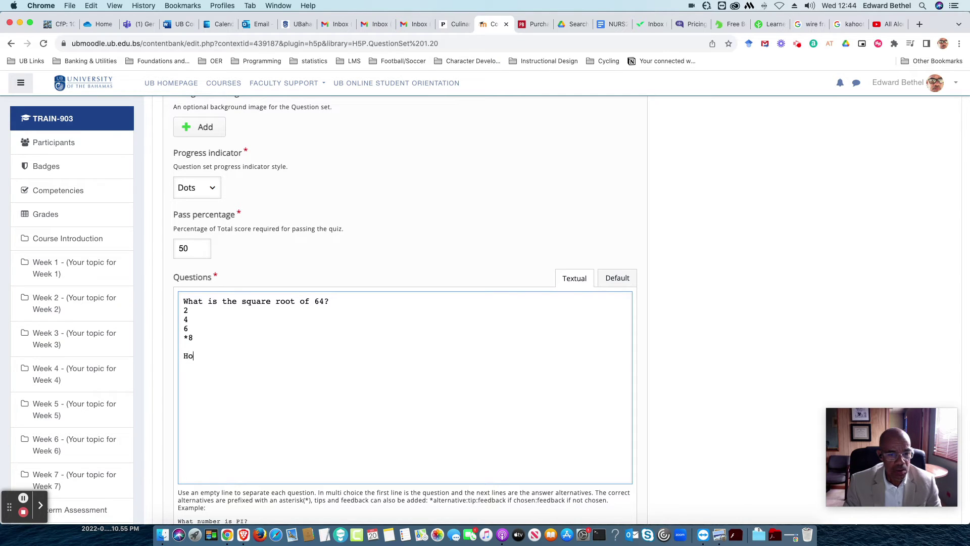
text(w many i)
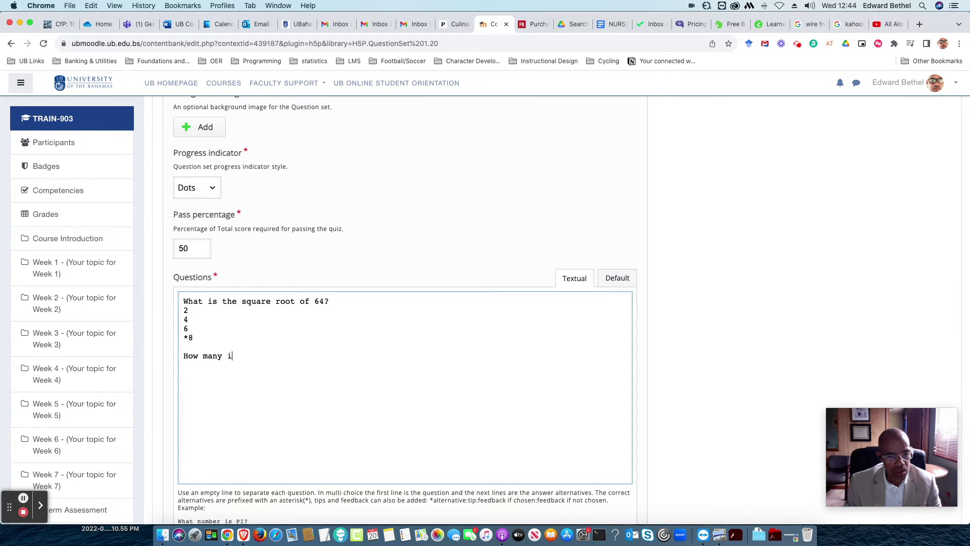
text(slands and )
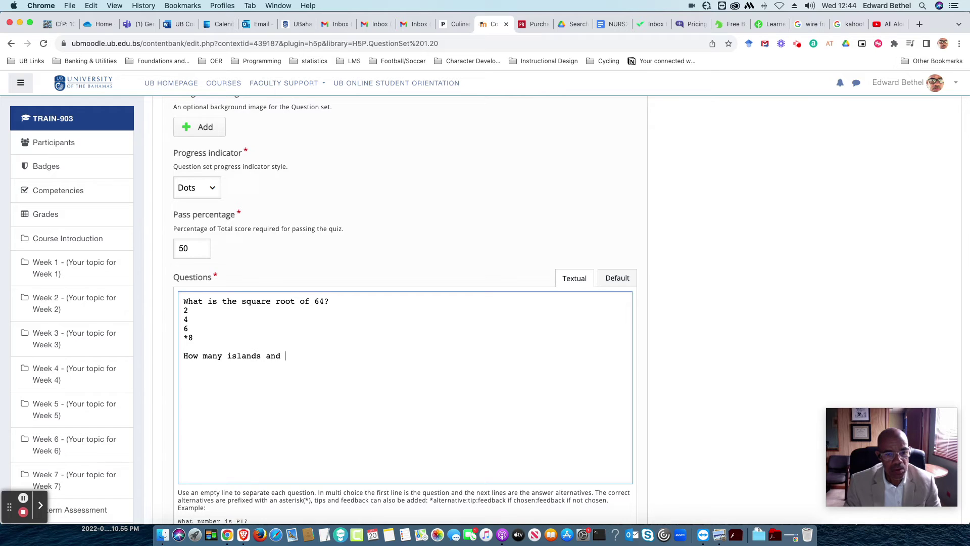
text(cays are there in )
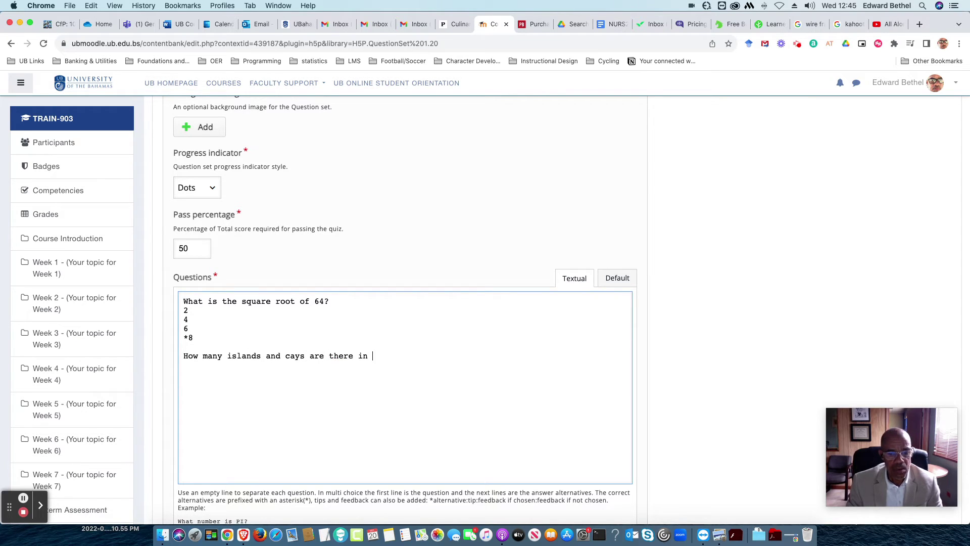
text(The Bahamas)
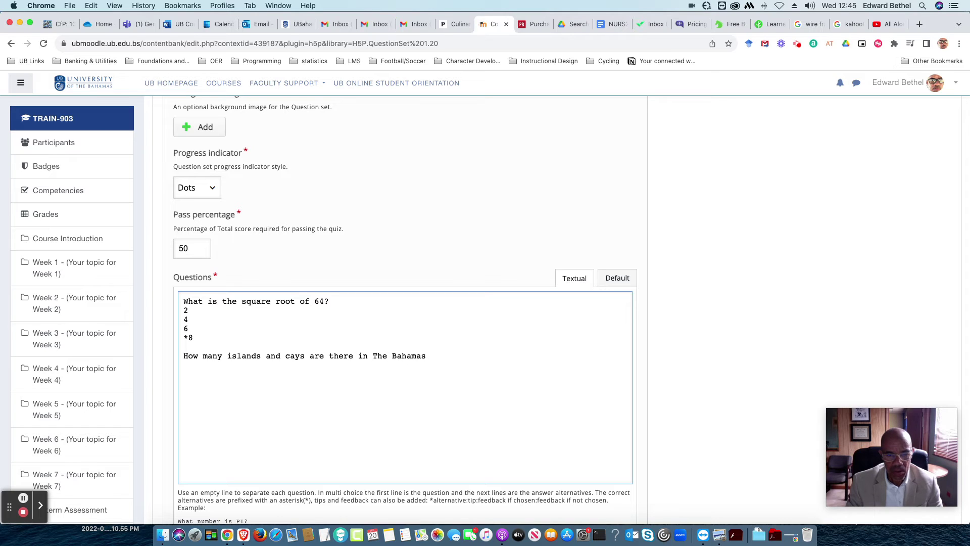
text(? )
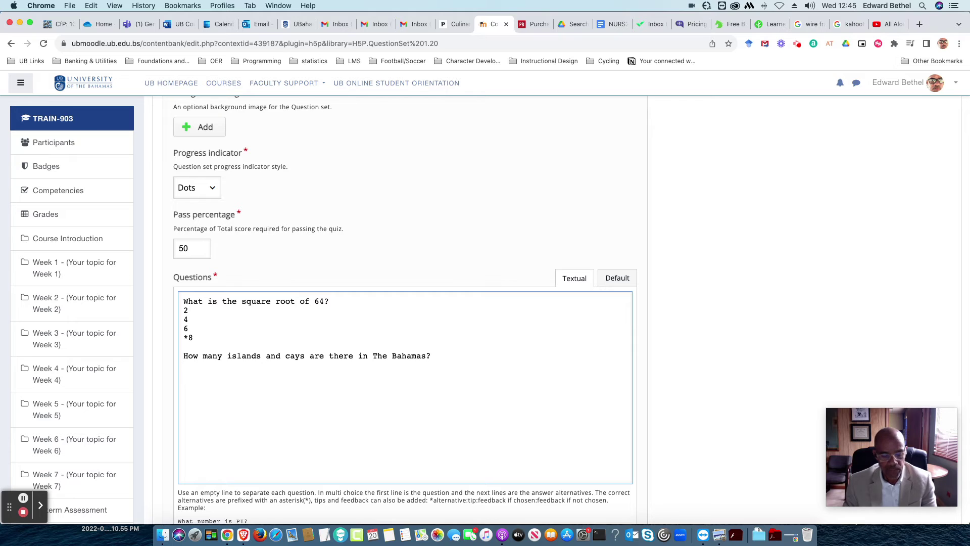
text(500)
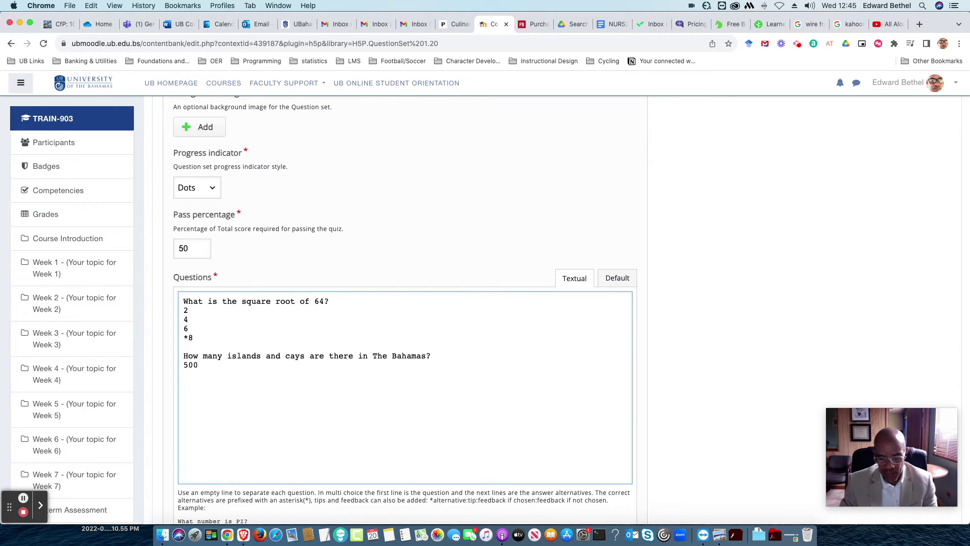
key(Return)
text(00)
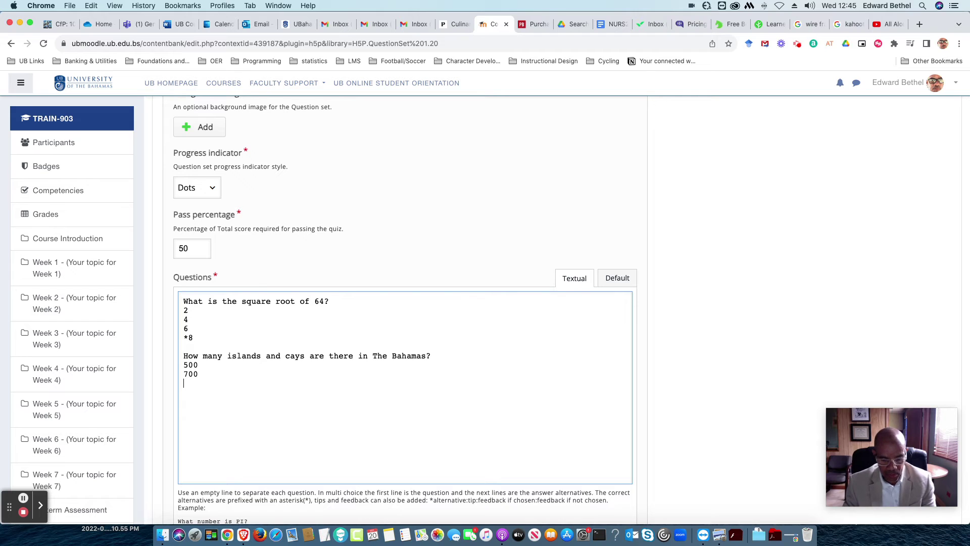
key(Return)
text(50)
text(7)
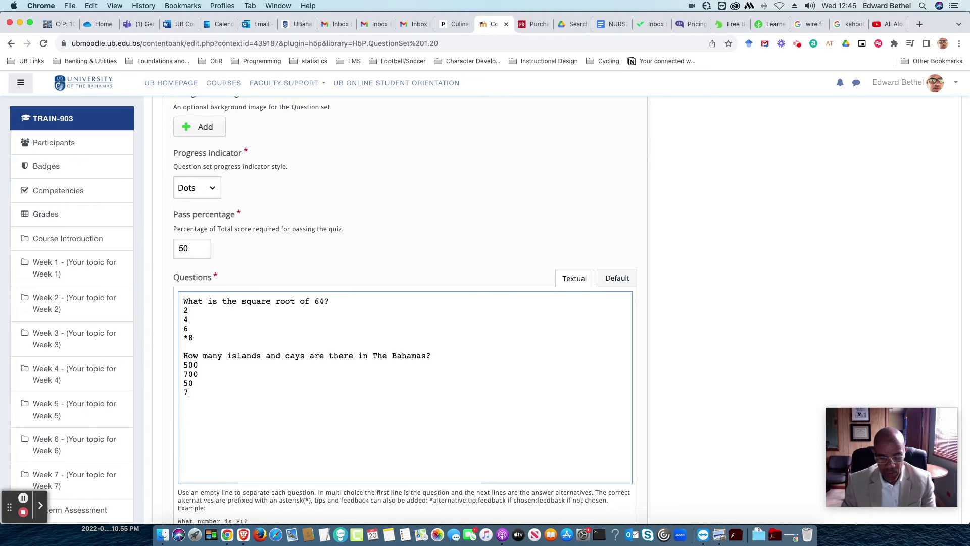
text(0)
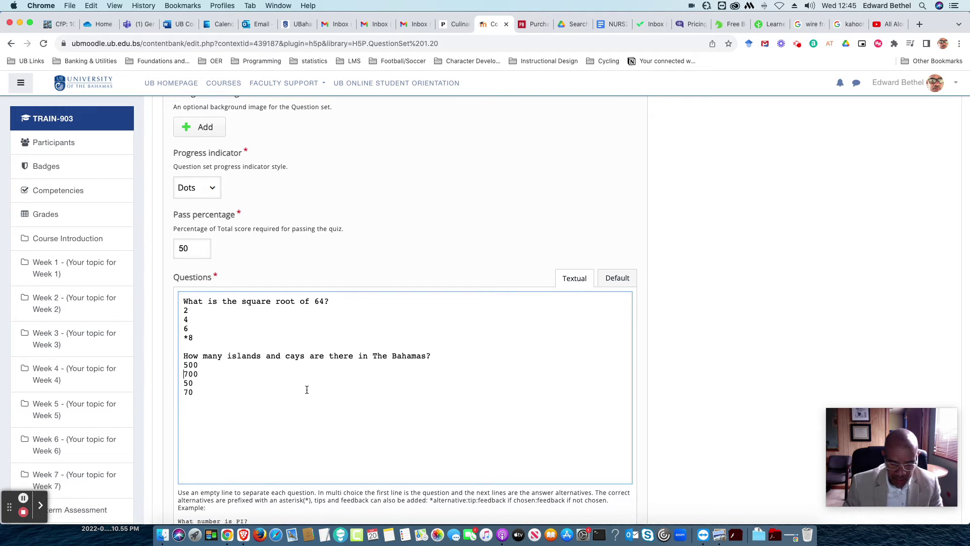
text(*)
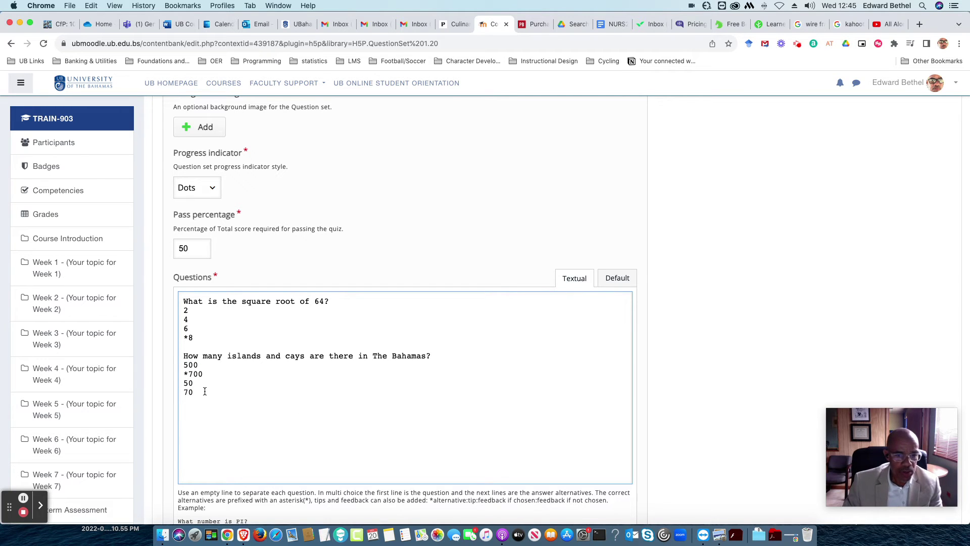
click(203, 392)
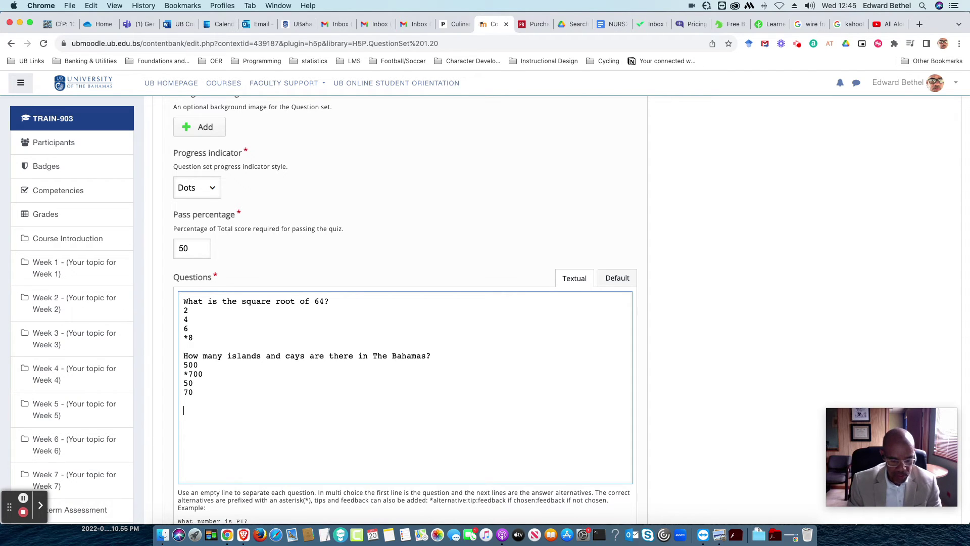
text(What )
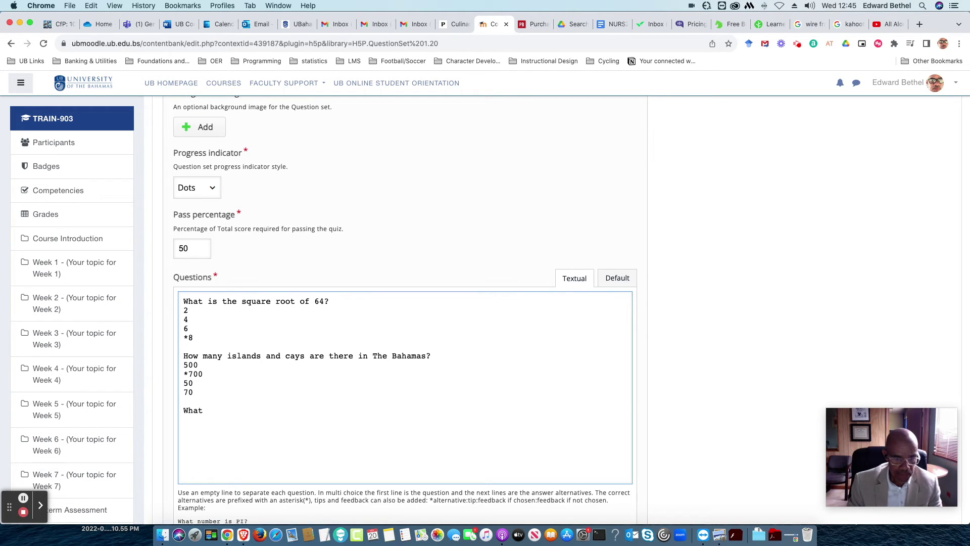
text(do we)
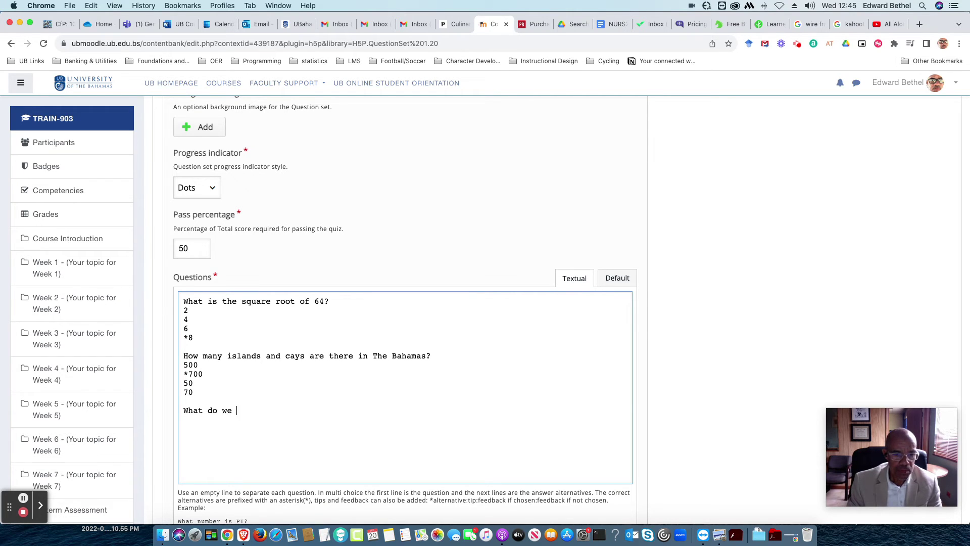
text( call the first Monday)
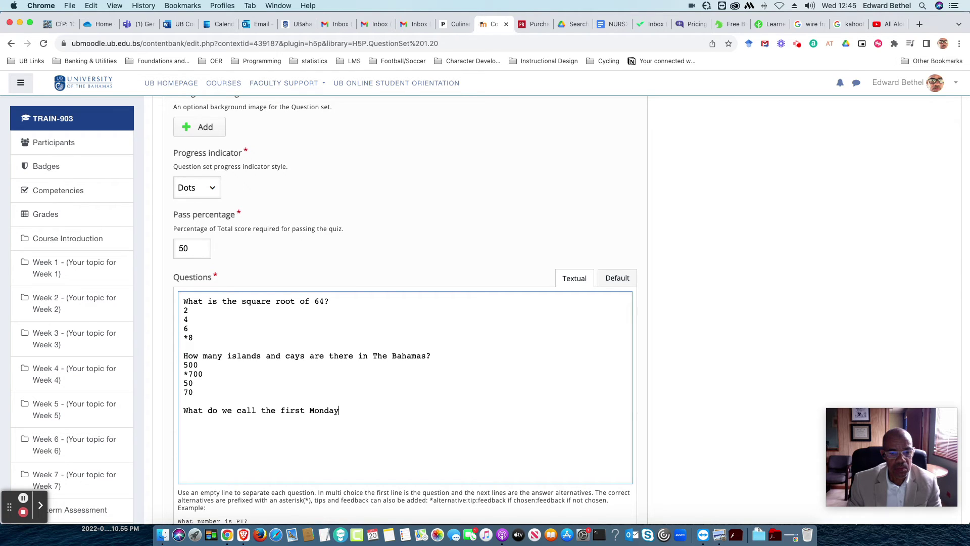
text( in Au)
text(gust?)
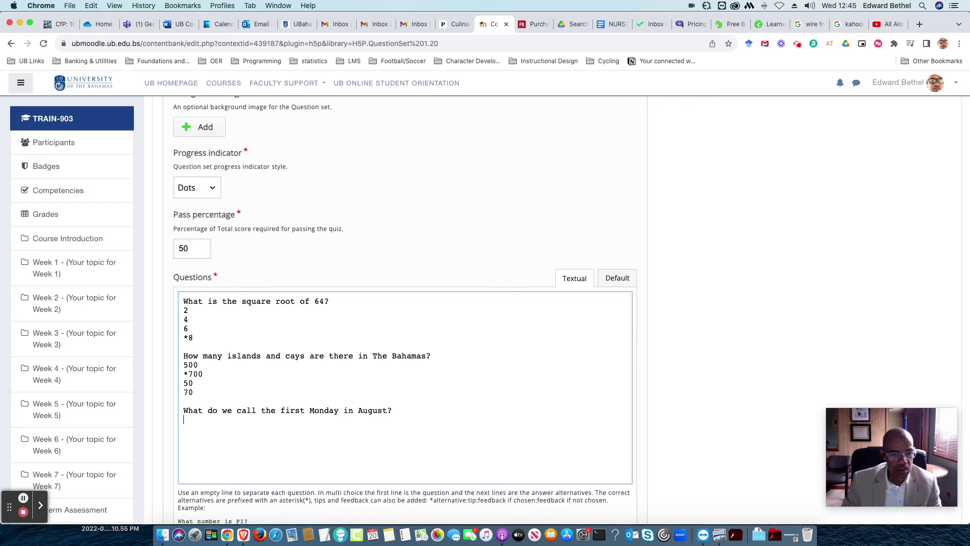
text(August Mo)
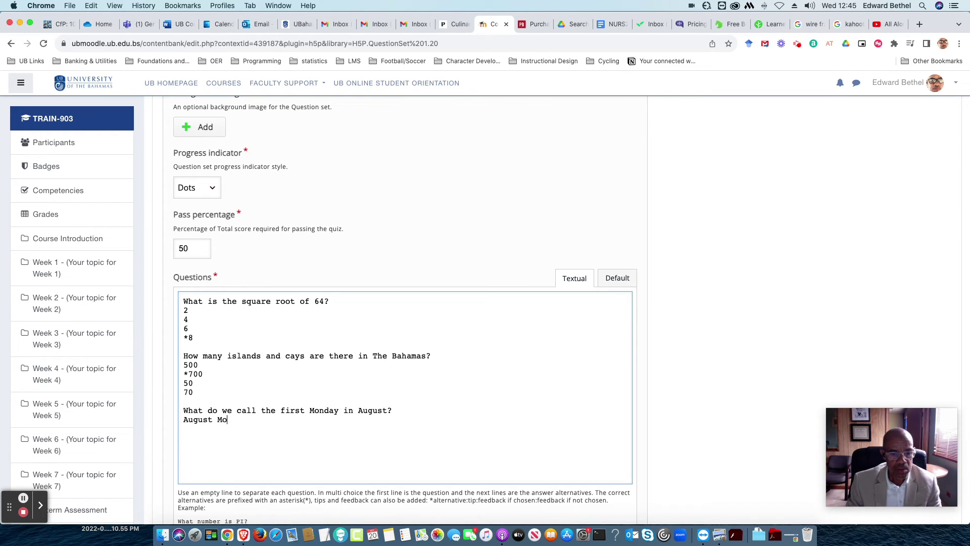
text(nday)
text(ugday)
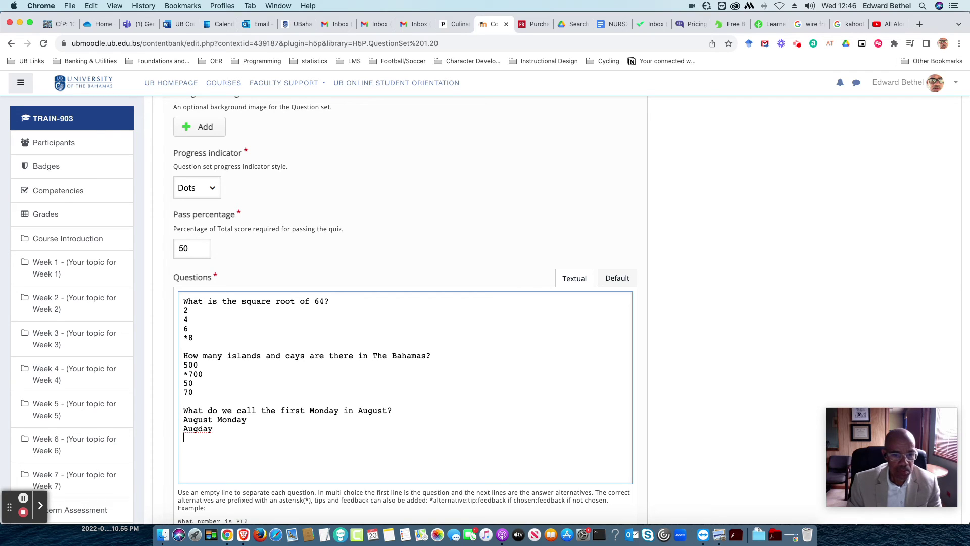
text(on)
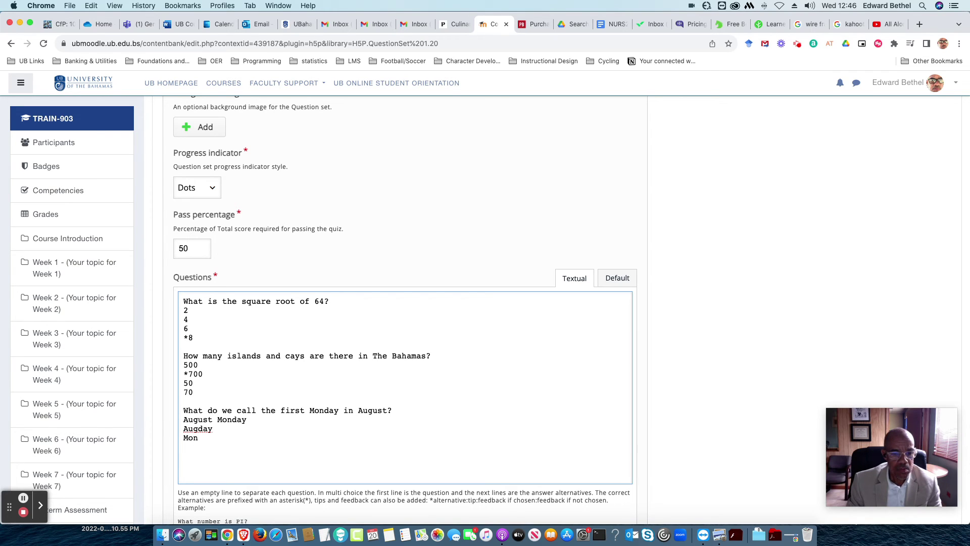
text(gust)
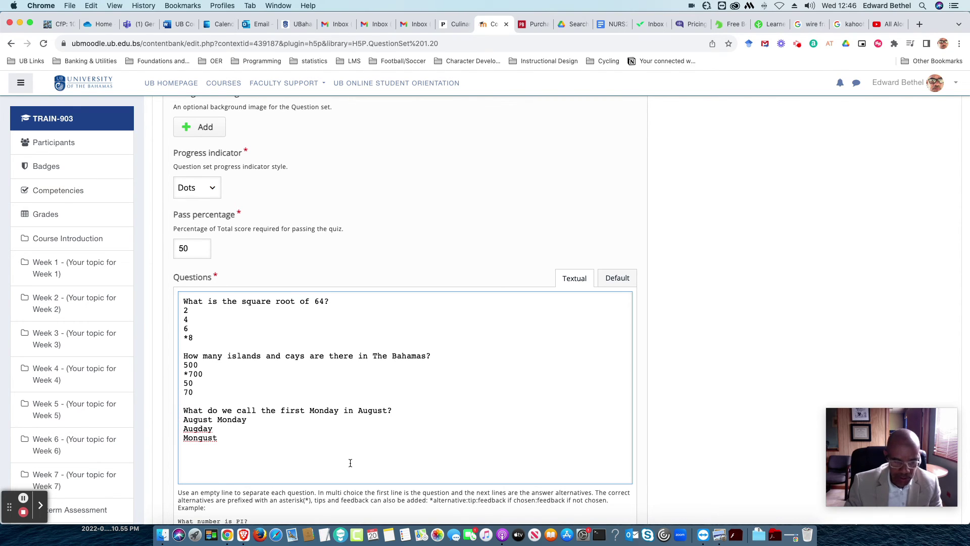
text(*)
scroll(642, 455, down, 2)
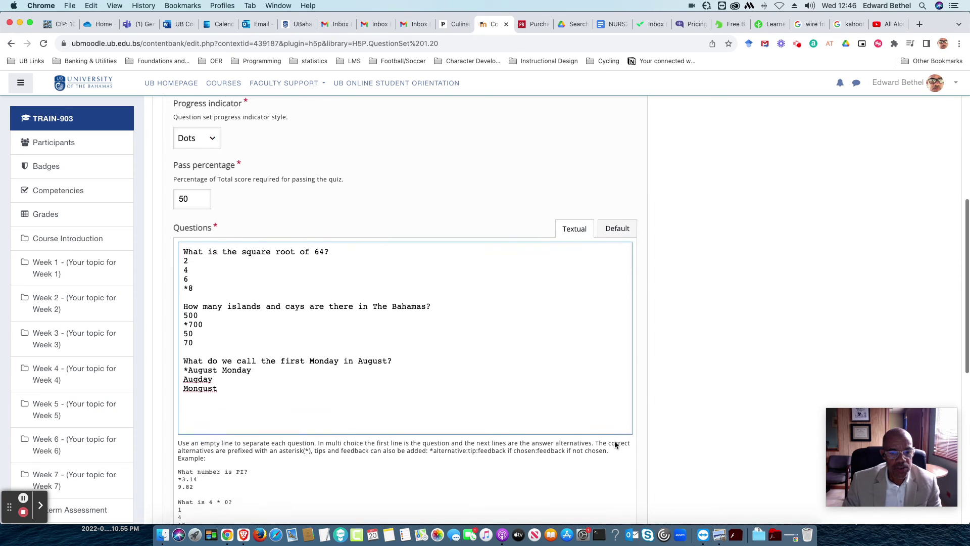
scroll(613, 446, down, 3)
scroll(595, 445, down, 1)
scroll(597, 444, down, 2)
scroll(602, 452, down, 3)
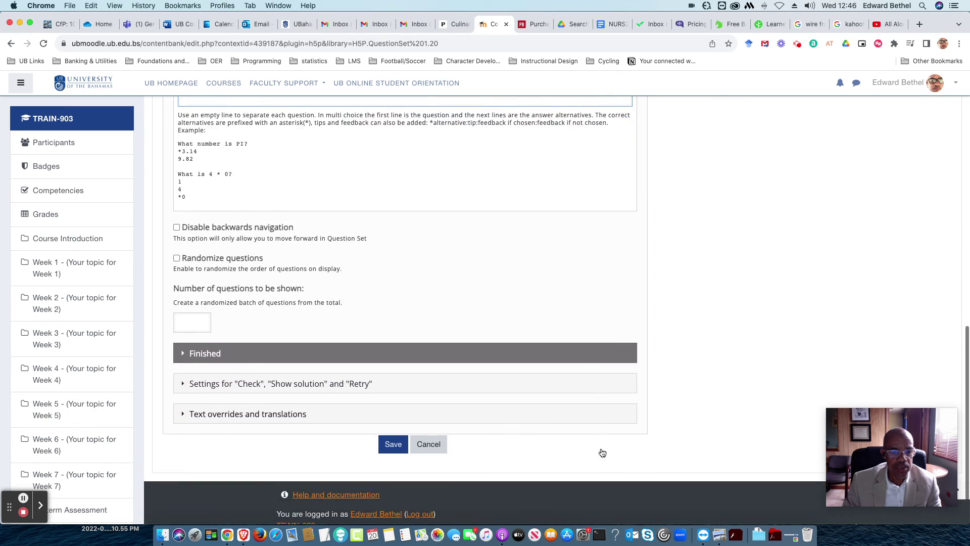
Step: Save the question set so its square root of 64 question is shown
click(396, 412)
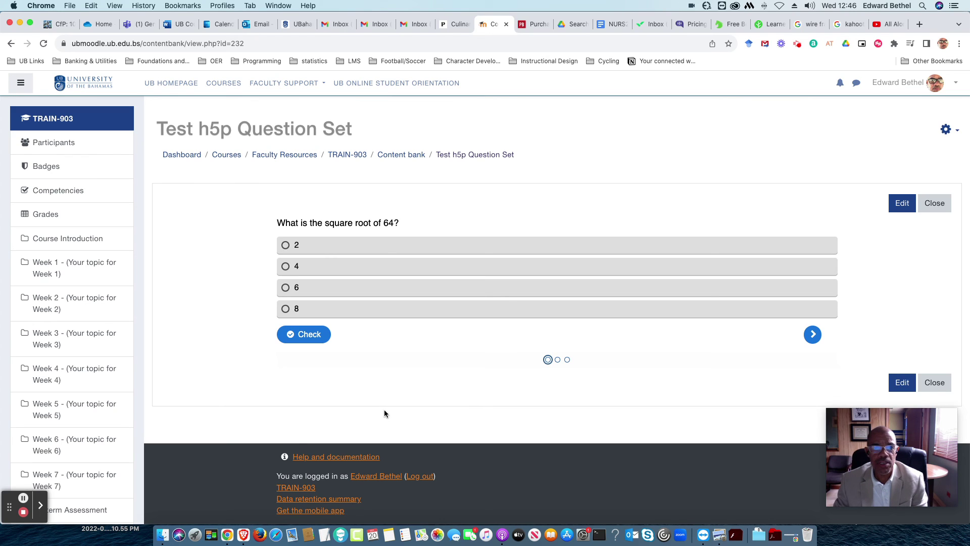
click(613, 24)
scroll(346, 221, down, 1)
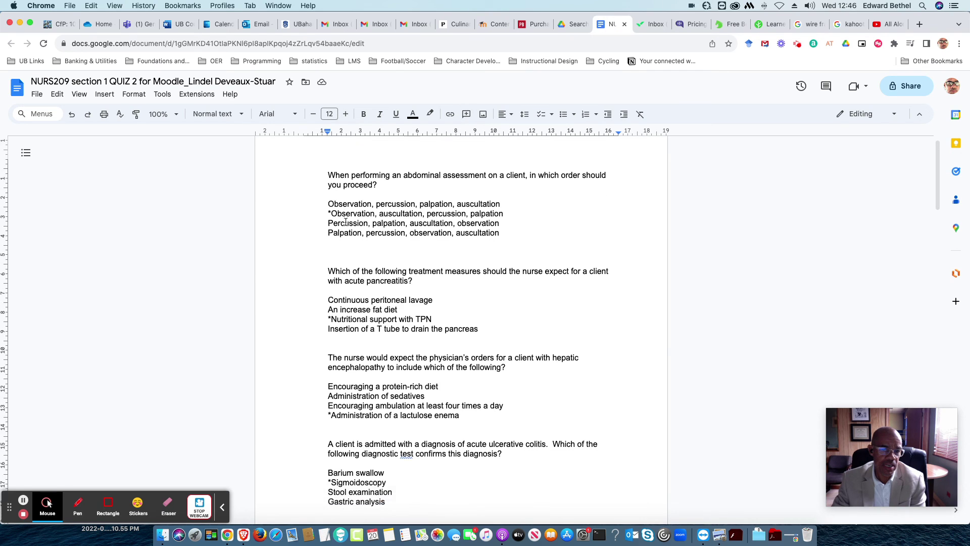
scroll(346, 221, down, 2)
scroll(347, 224, up, 3)
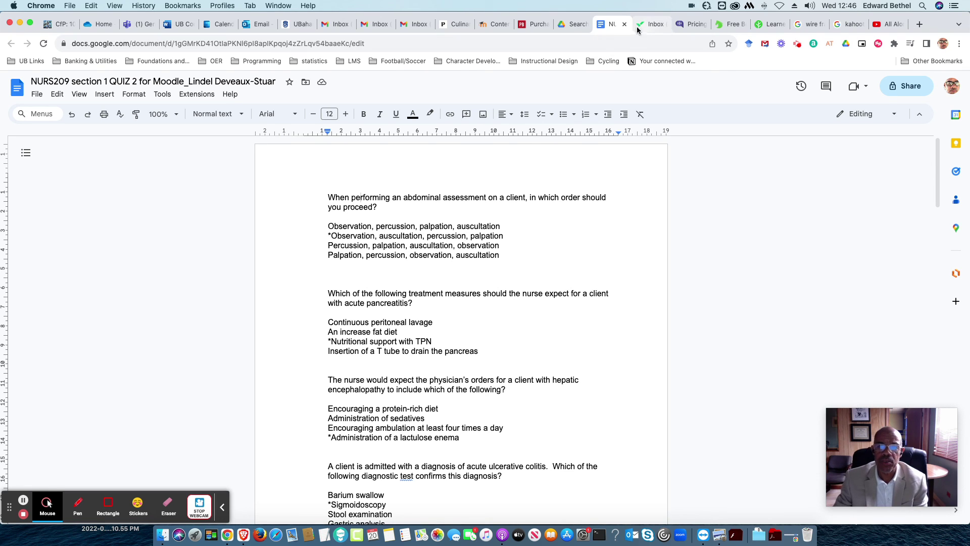
click(480, 25)
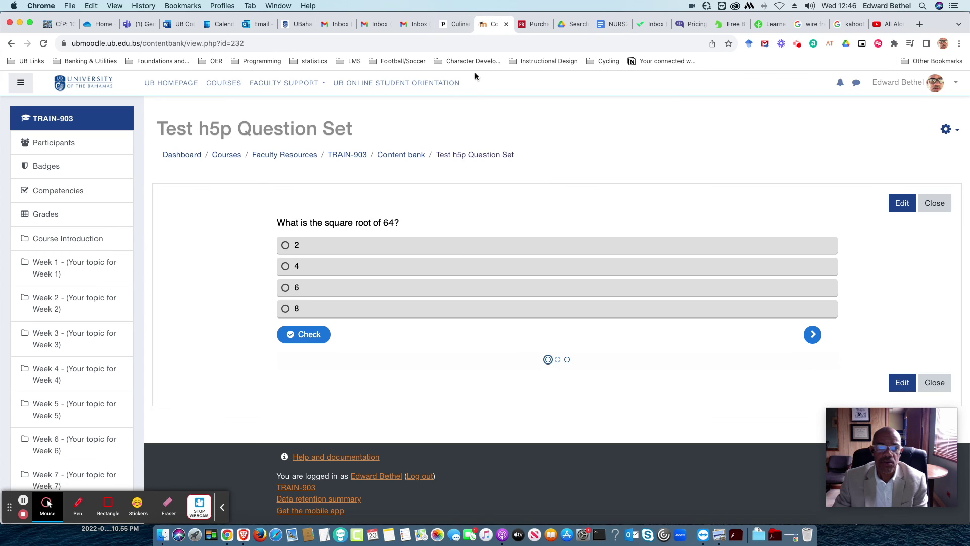